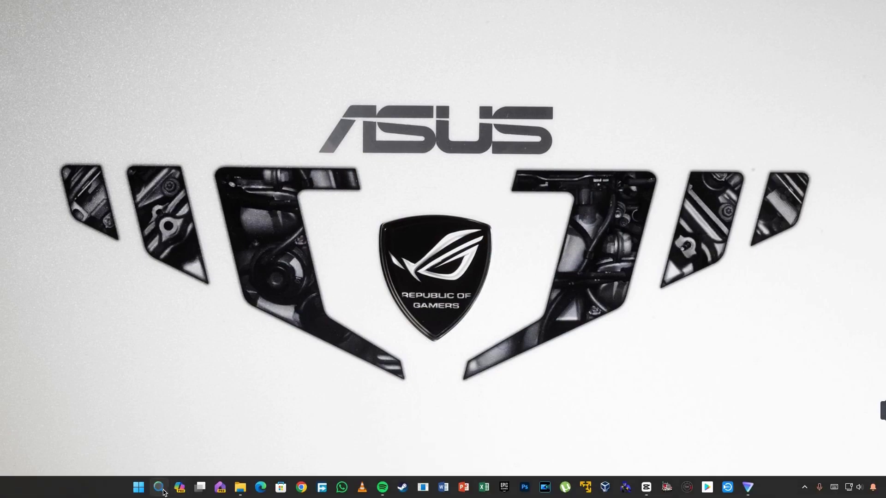
Step: Find 'Turn Windows features on or off' through Windows search and scroll its feature list
left_click(163, 491)
type("windows f")
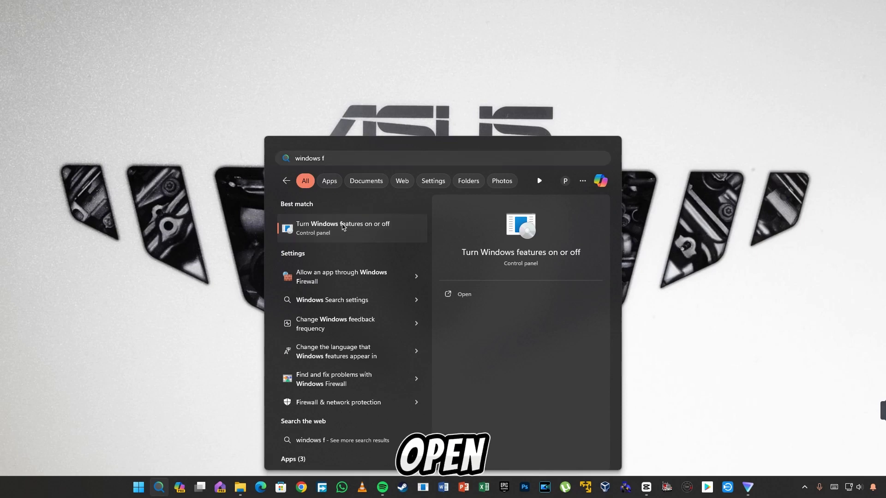
left_click(342, 227)
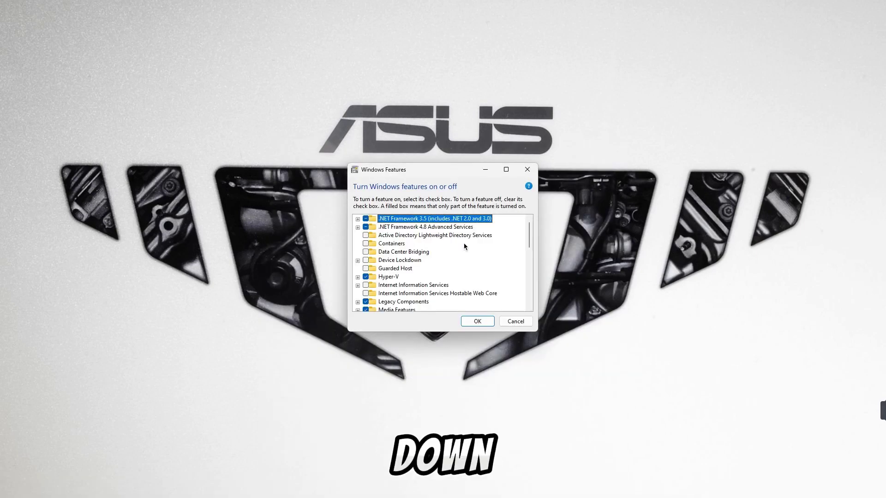
scroll(464, 246, "down", 7)
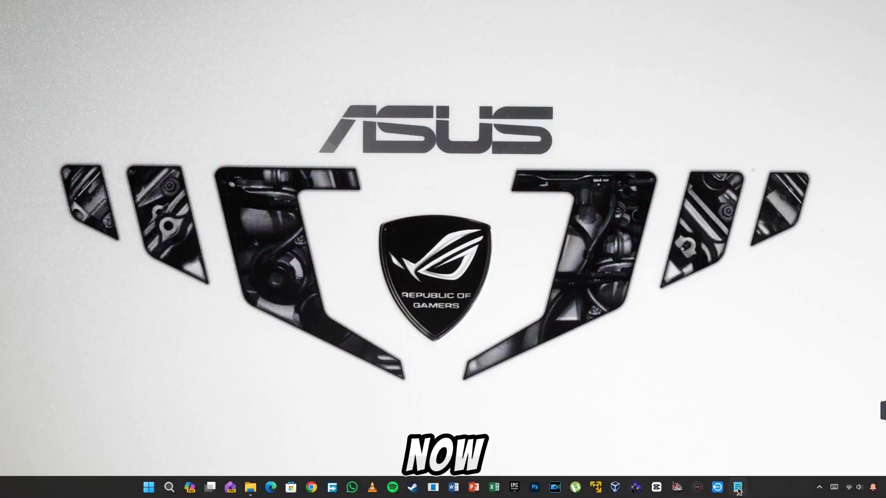
Step: Copy the WSABuilds GitHub link from the saved Notepad note, minimise it, and launch Chrome
left_click(737, 490)
left_click_drag(269, 83, 6, 81)
key("ctrl+c")
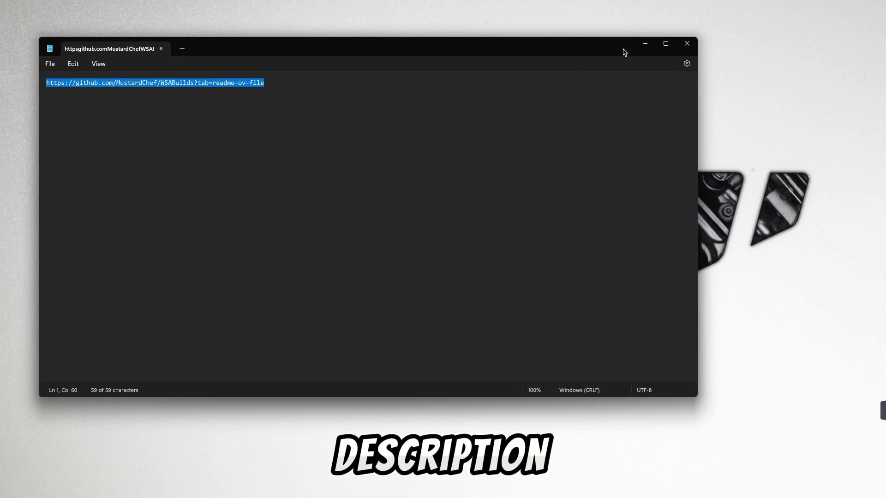
left_click(646, 44)
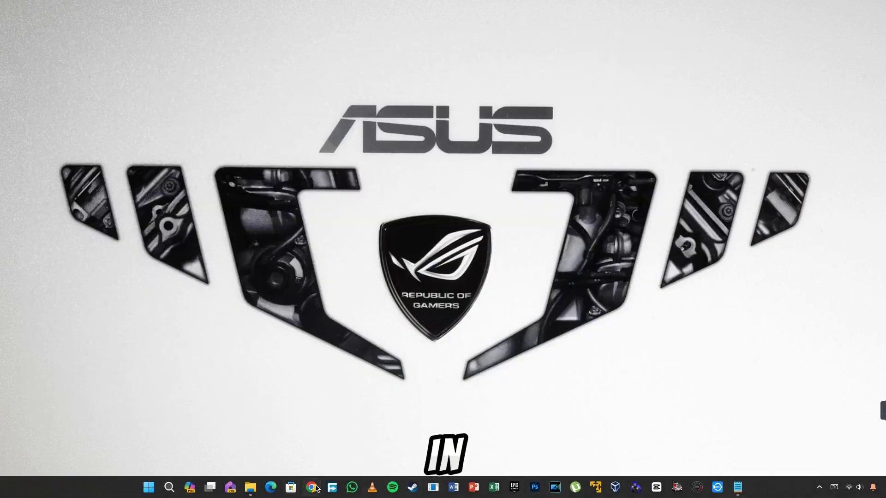
left_click(316, 489)
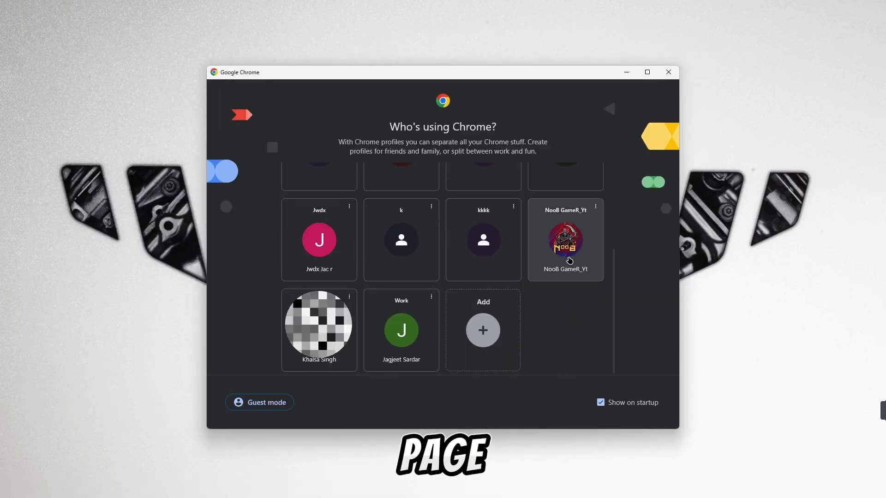
Step: Pick a Chrome profile, paste the WSABuilds link, and browse the repository page
left_click(554, 236)
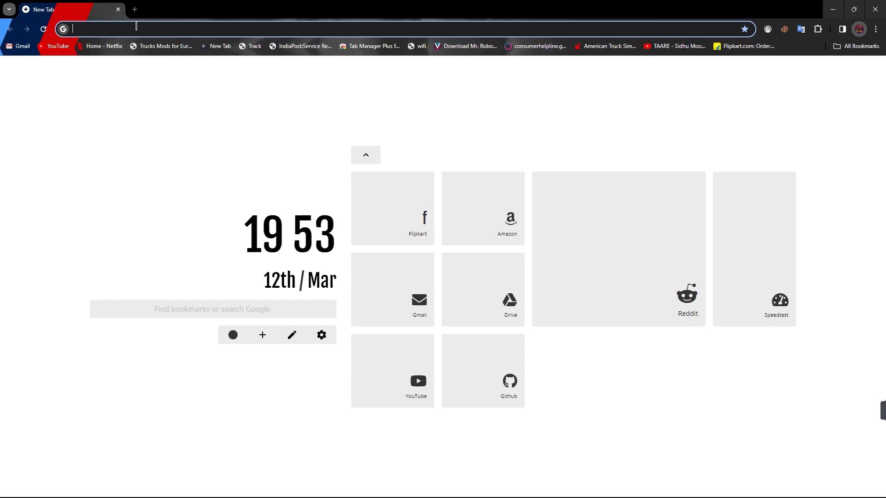
key("ctrl+v")
key("Return")
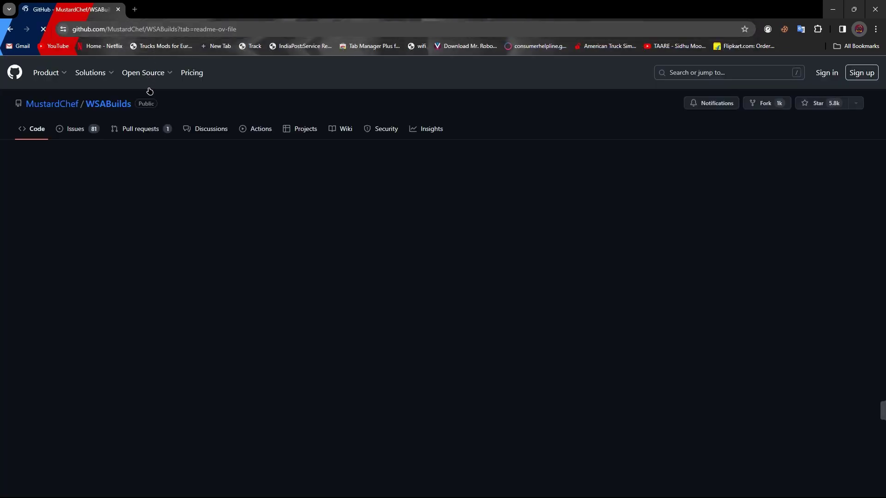
mouse_move(149, 91)
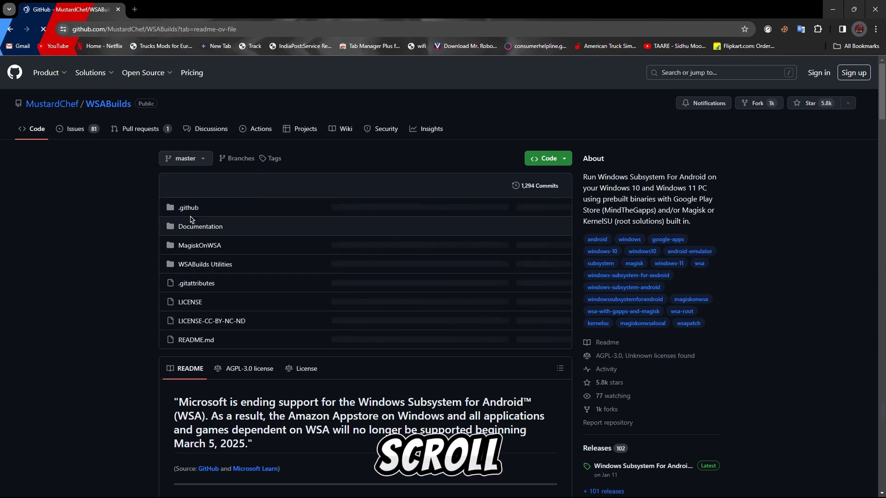
scroll(134, 199, "down", 2)
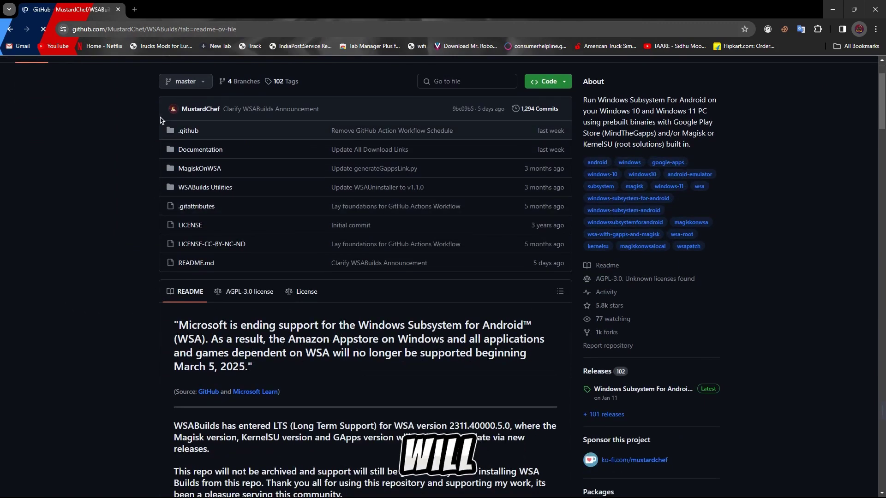
scroll(142, 271, "down", 15)
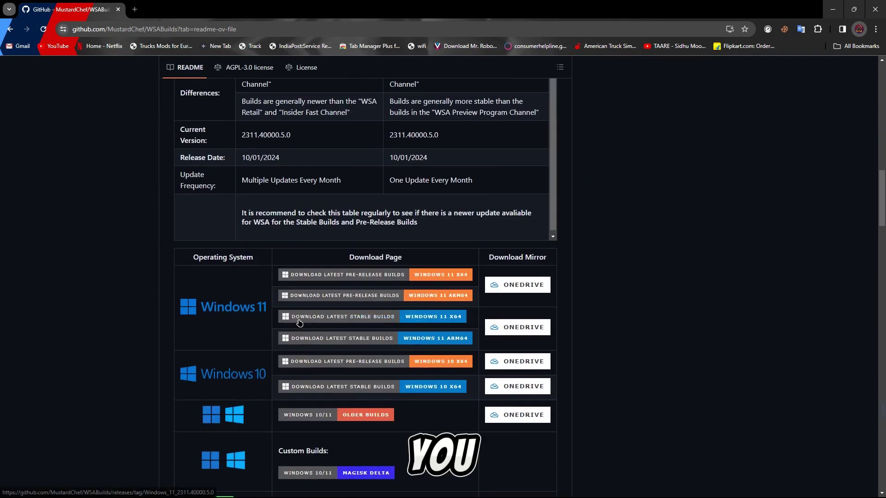
Step: Open the Windows 11 x64 stable release and find the 646 MB MindTheGapps-13.0-RemovedAmazon asset
left_click(338, 323)
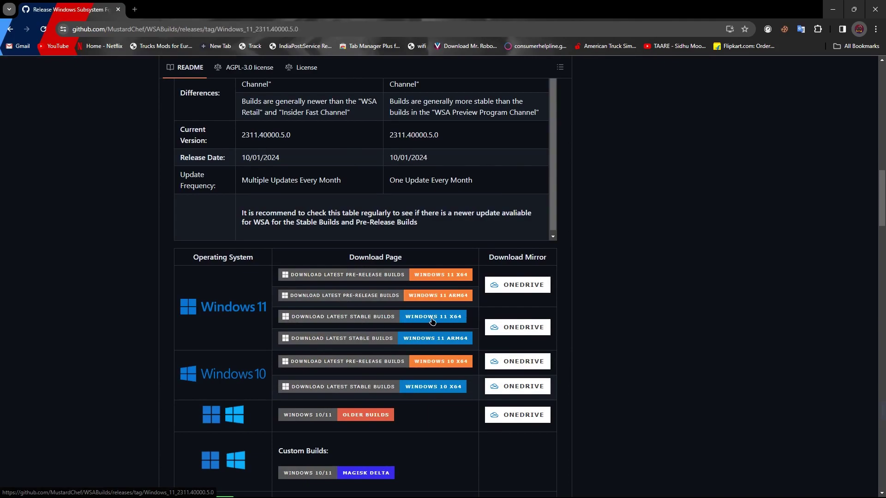
scroll(381, 296, "down", 3)
scroll(381, 297, "down", 20)
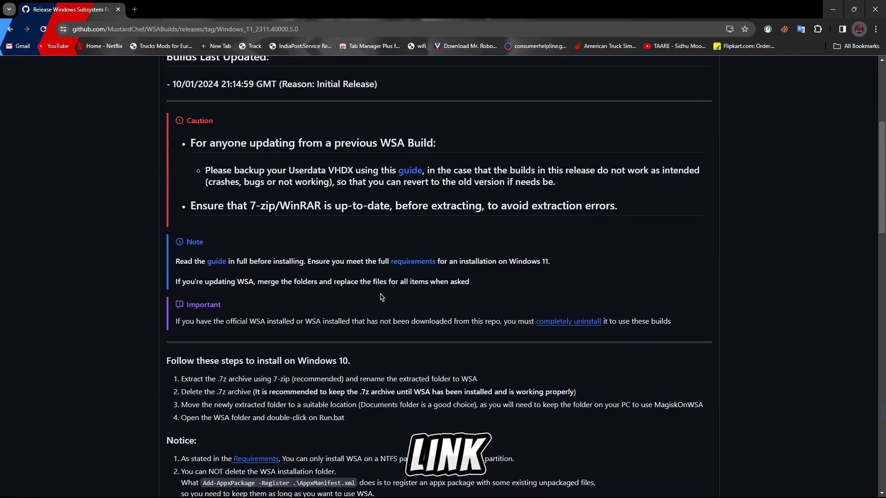
scroll(271, 353, "down", 2)
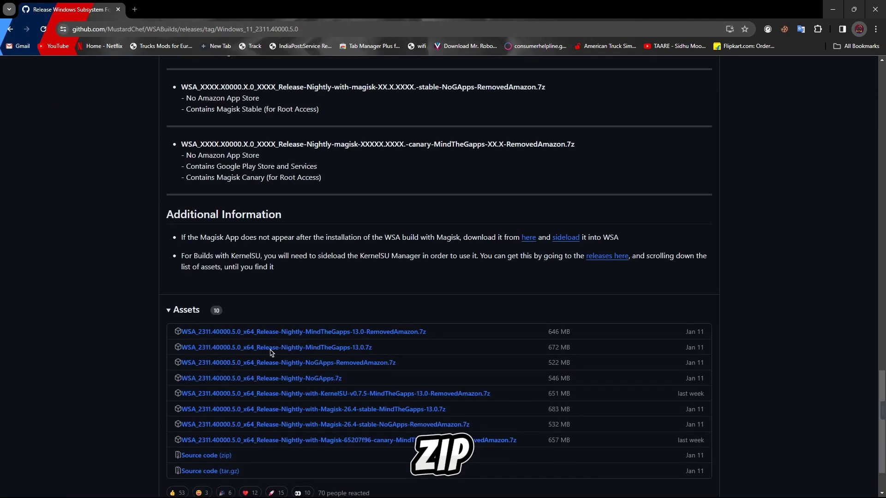
left_click_drag(447, 334, 181, 332)
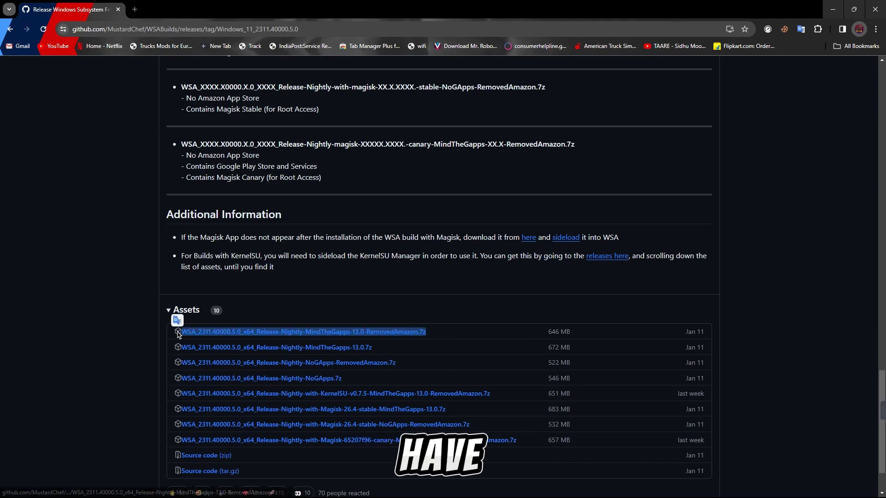
left_click_drag(543, 332, 568, 333)
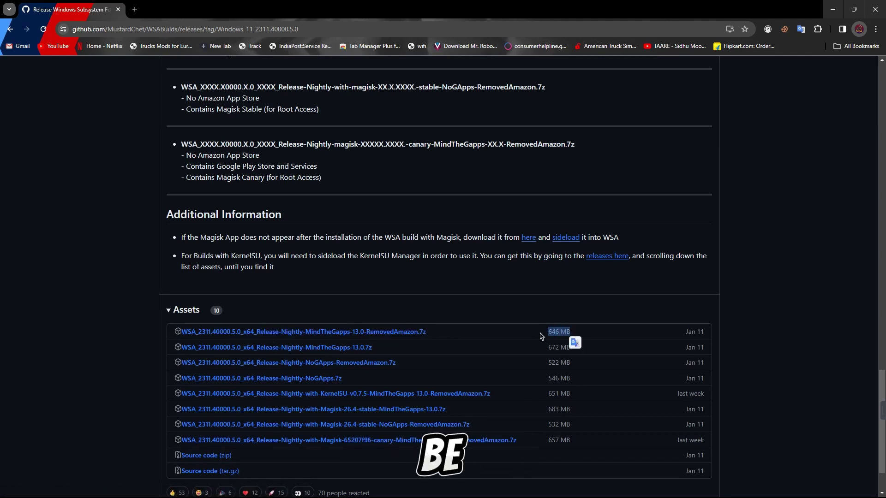
Step: Start the MindTheGapps-13.0-RemovedAmazon download, cancel it in Free Download Manager, and close FDM
left_click(416, 332)
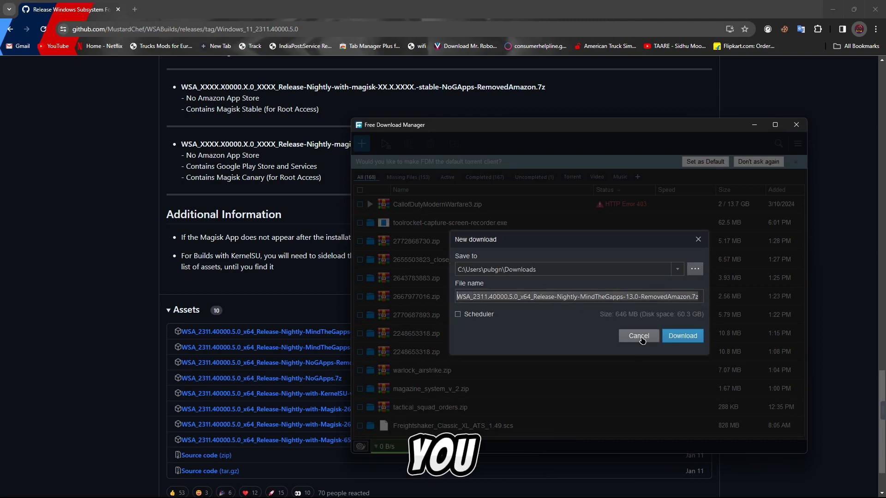
left_click(639, 336)
left_click(797, 125)
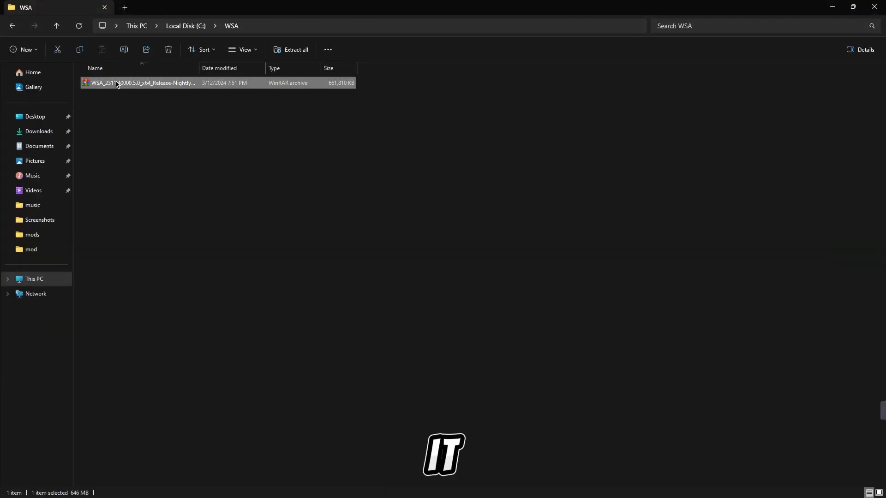
Step: Extract the WSA_2311.40000.5.0 archive into C:\WSA with WinRAR from its context menu
right_click(167, 83)
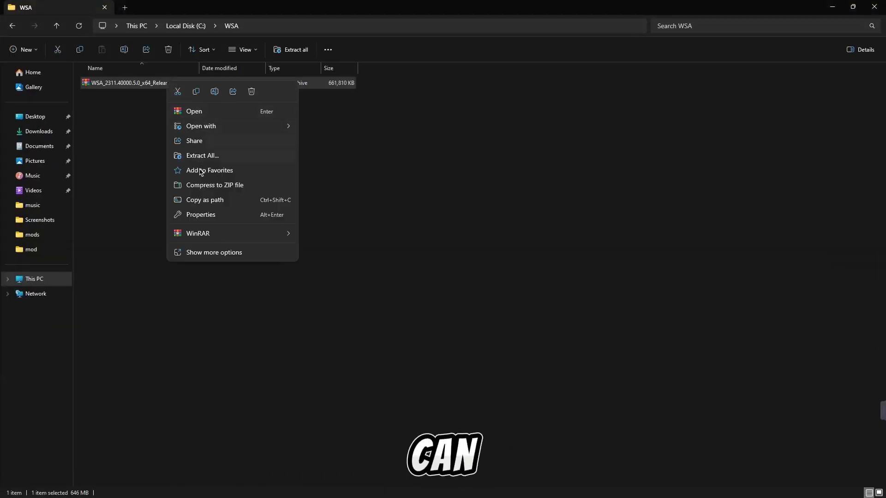
mouse_move(201, 238)
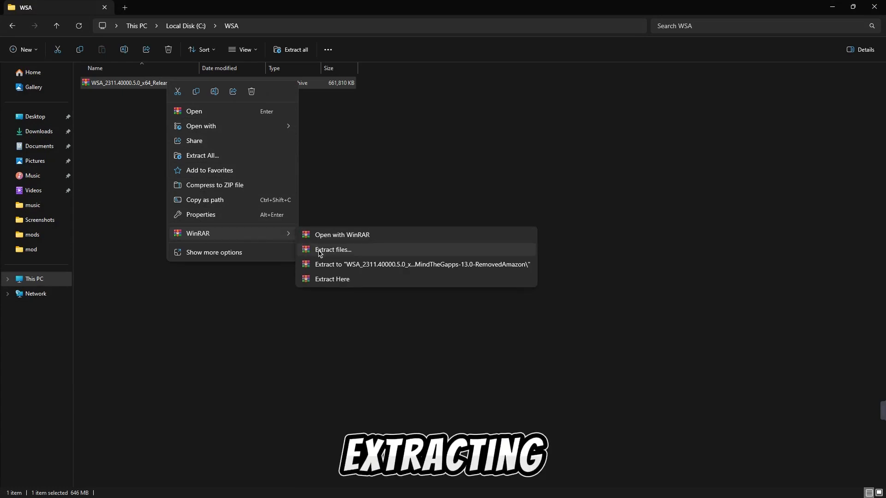
left_click(330, 281)
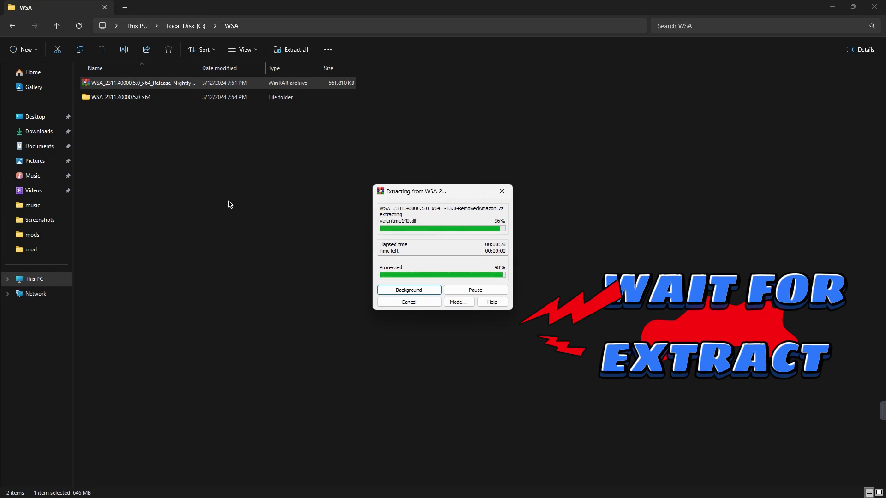
Step: Open the WSA_2311.40000.5.0_x64 folder and run Run.bat to install WSA
left_click(165, 100)
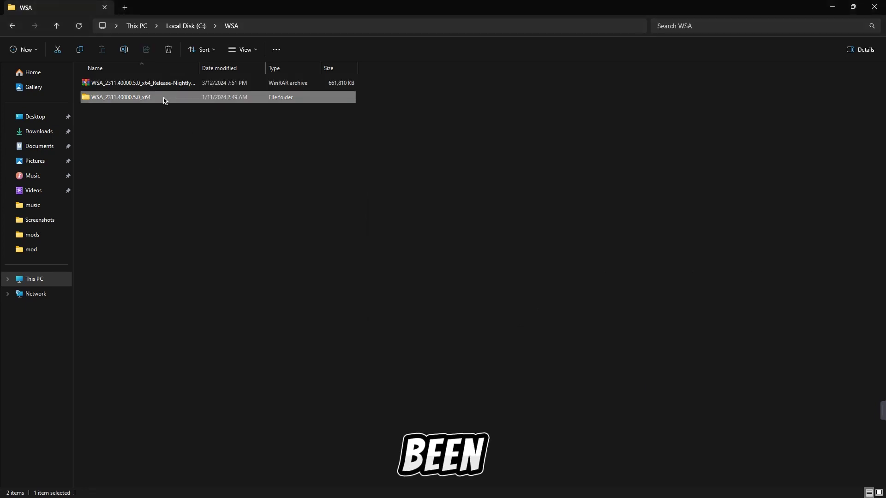
double_click(165, 100)
scroll(415, 143, "down", 3)
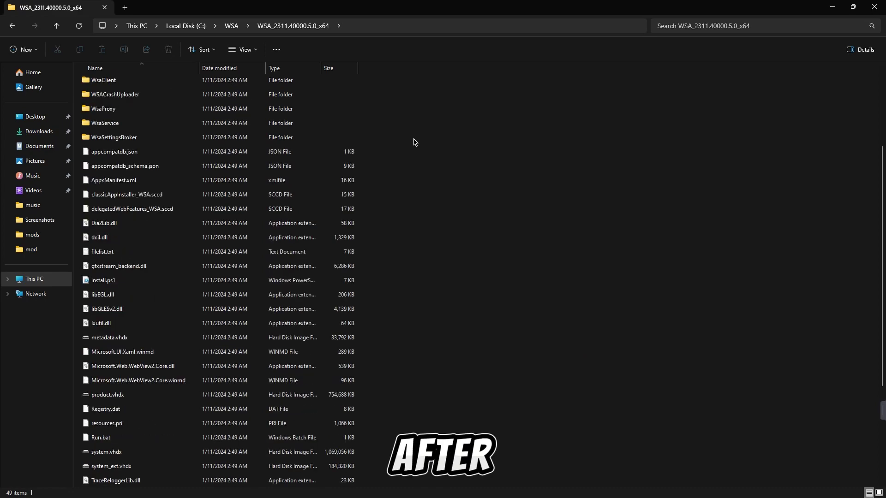
scroll(415, 142, "down", 4)
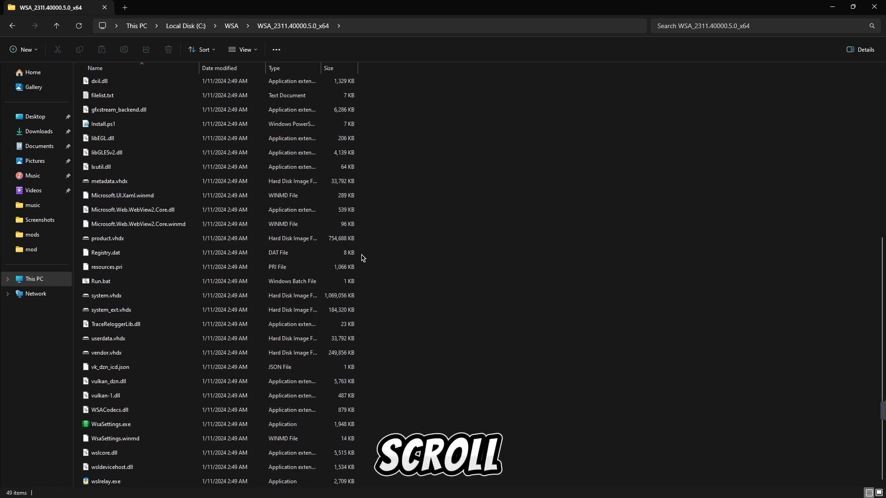
left_click(179, 283)
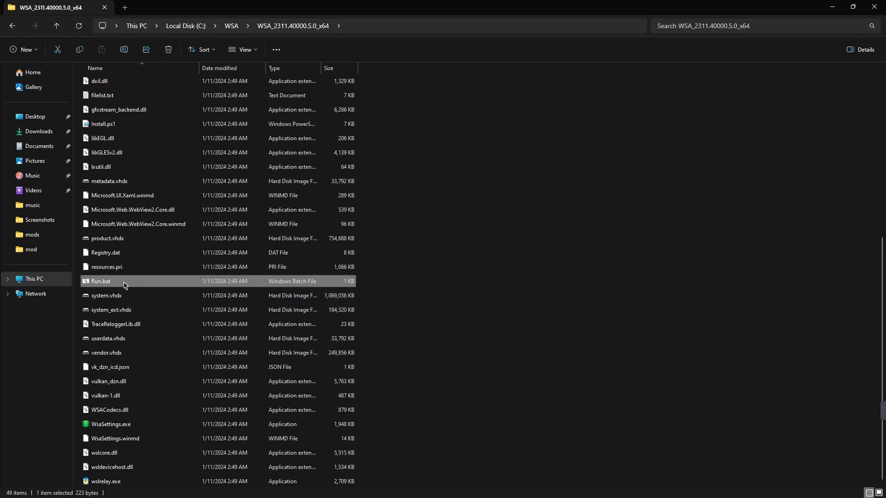
double_click(125, 286)
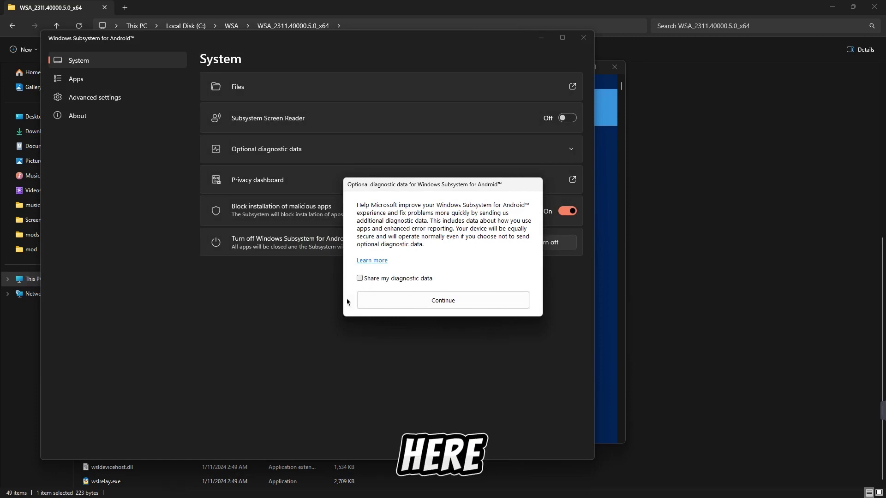
Step: Leave 'Share my diagnostic data' unchecked and continue past the diagnostic data prompt
left_click(366, 278)
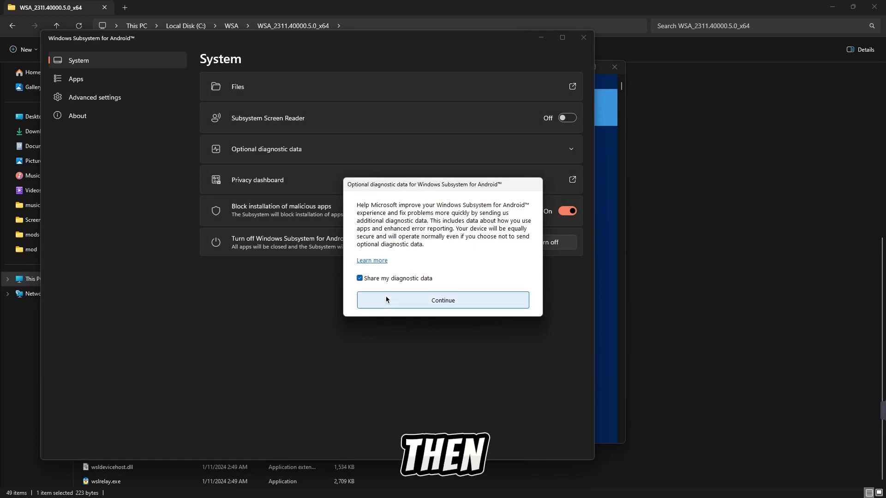
left_click(360, 278)
left_click(387, 300)
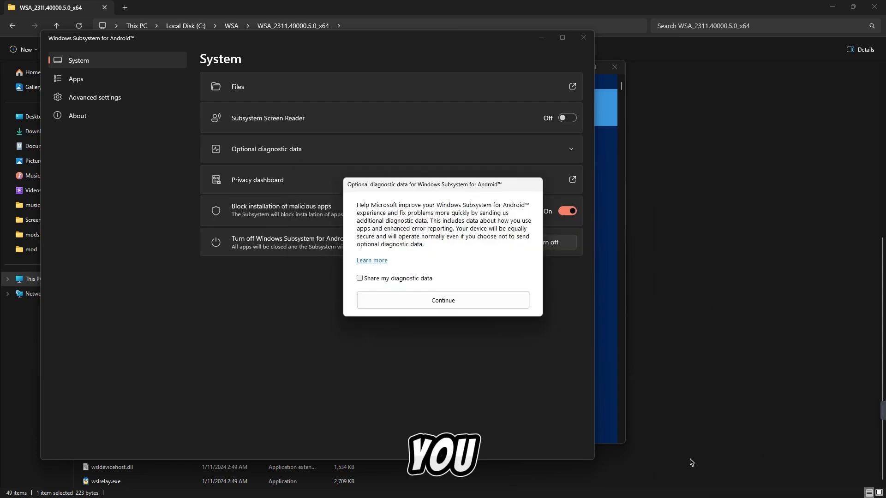
key("Return")
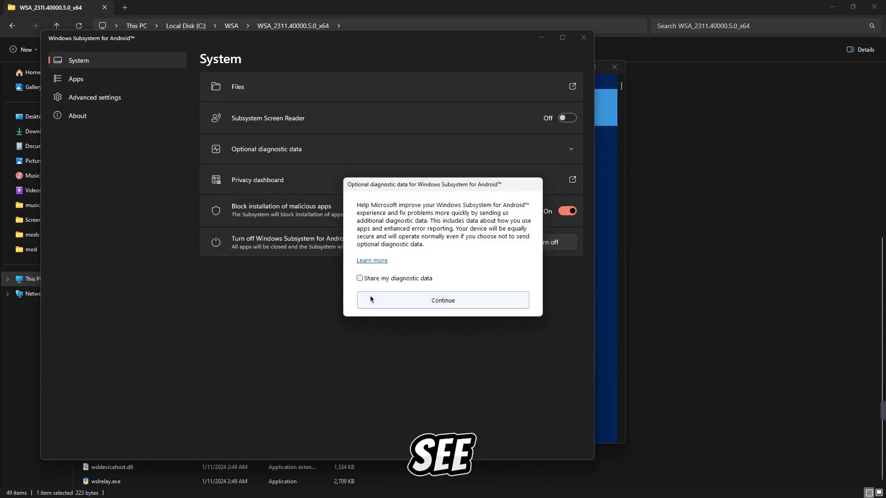
left_click(392, 298)
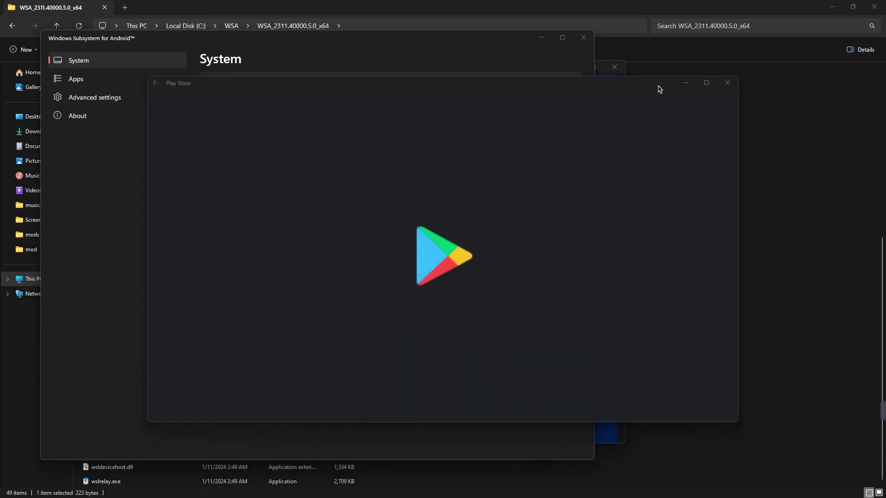
Step: Close the WSA settings and installer windows, sign in with a Google account, and accept the terms
left_click(583, 40)
left_click(615, 67)
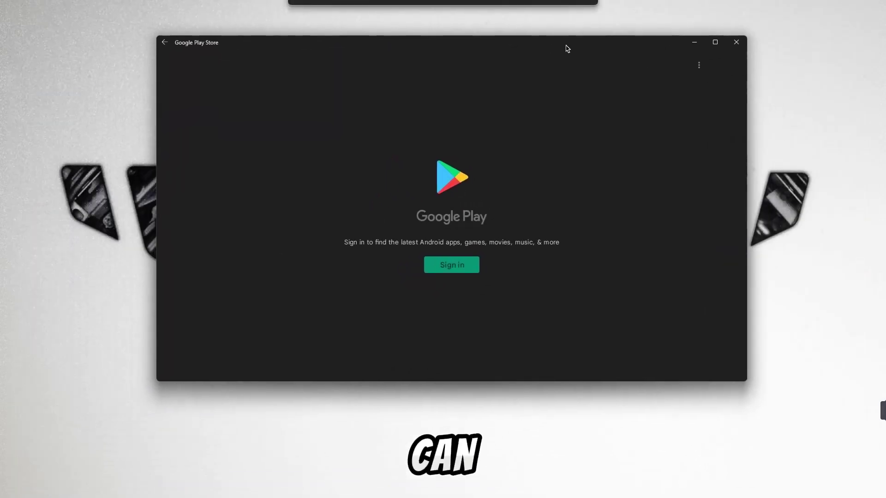
left_click(451, 264)
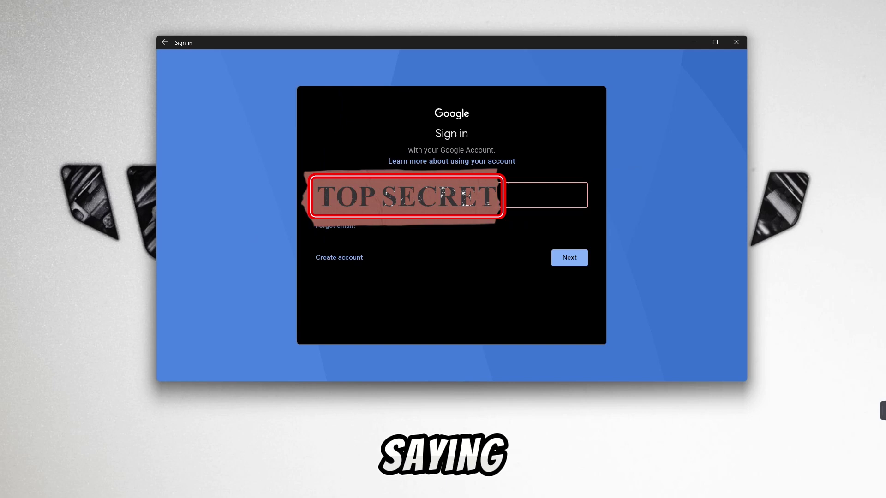
key("Return")
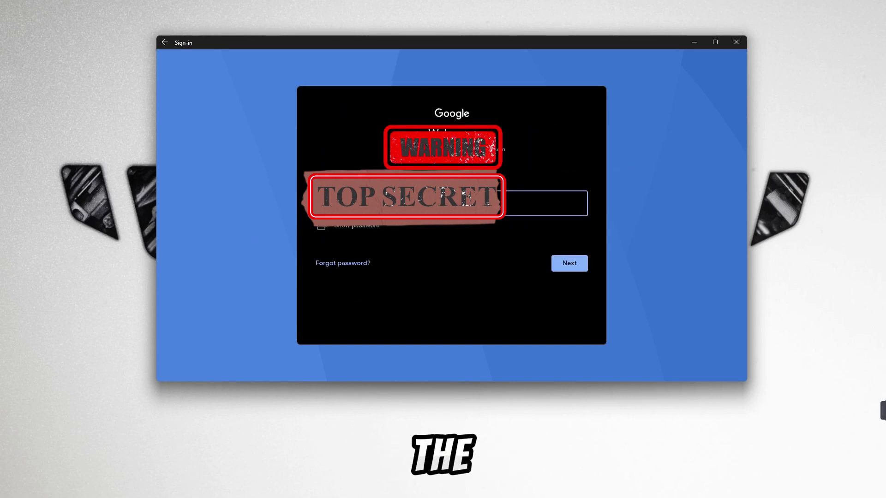
key("Return")
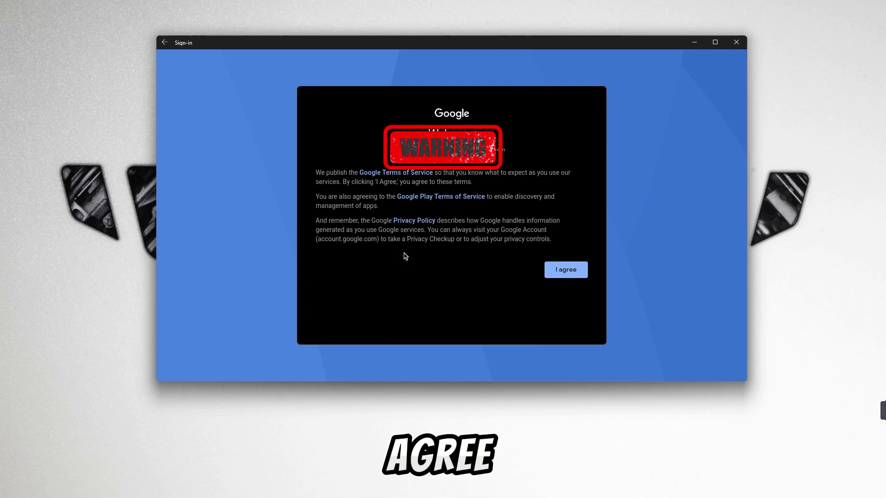
left_click(550, 270)
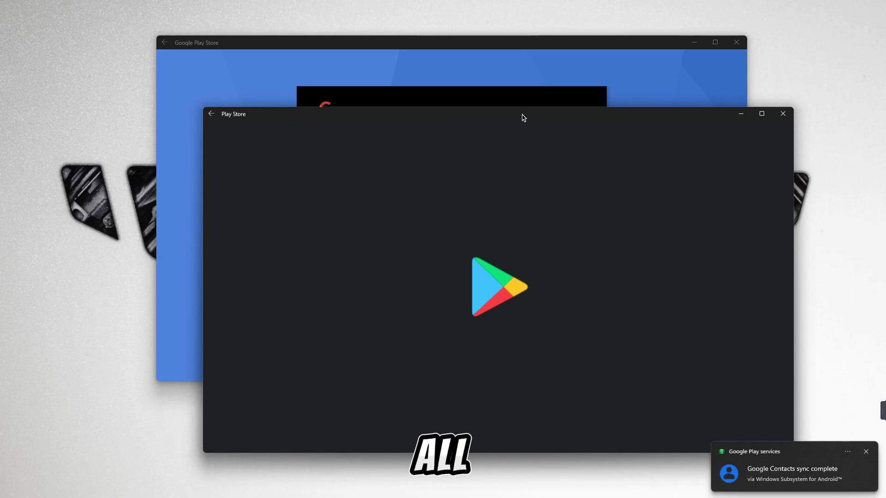
Step: Dismiss the account features tip, maximise Play Store, and scroll through the recommended apps
left_click_drag(524, 118, 463, 94)
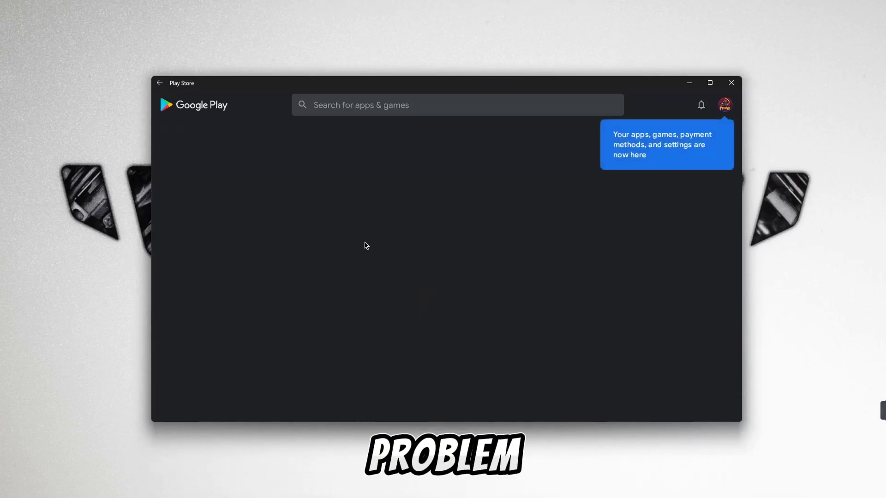
left_click(641, 131)
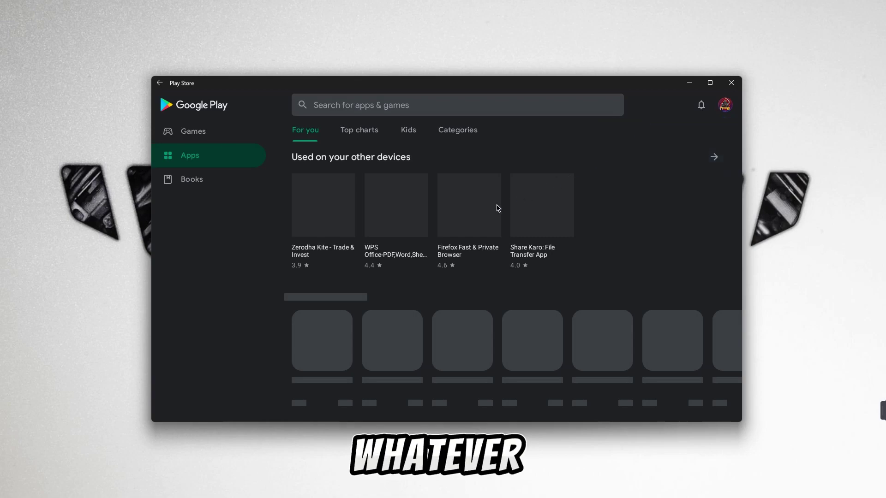
left_click(710, 83)
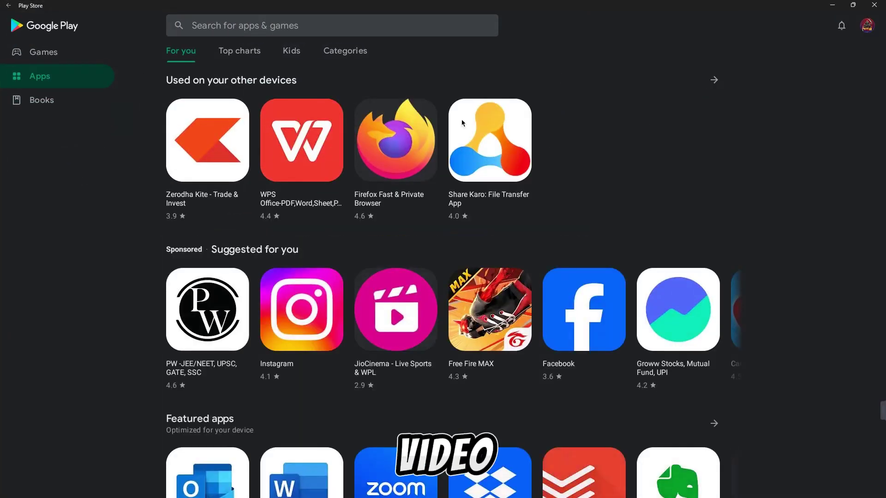
scroll(663, 176, "down", 3)
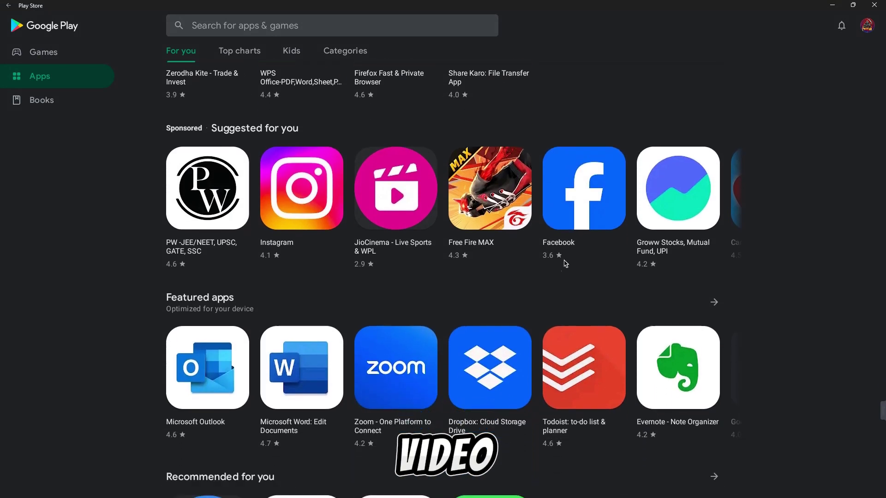
scroll(566, 264, "down", 7)
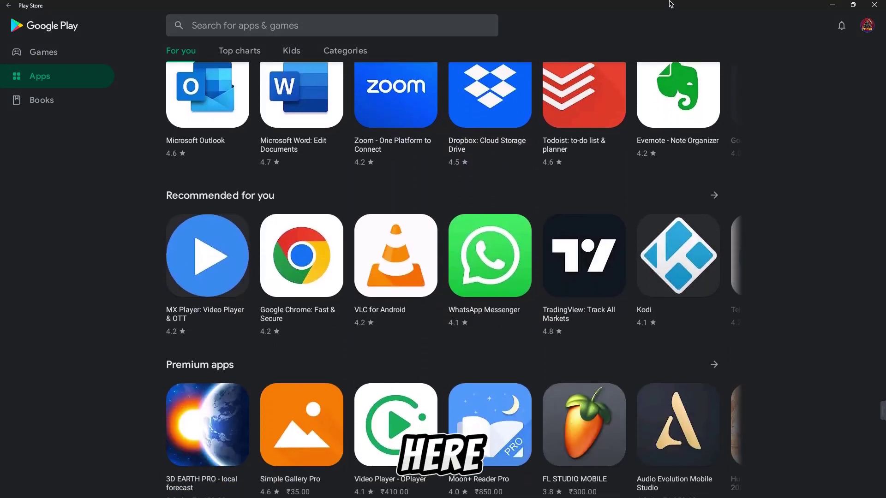